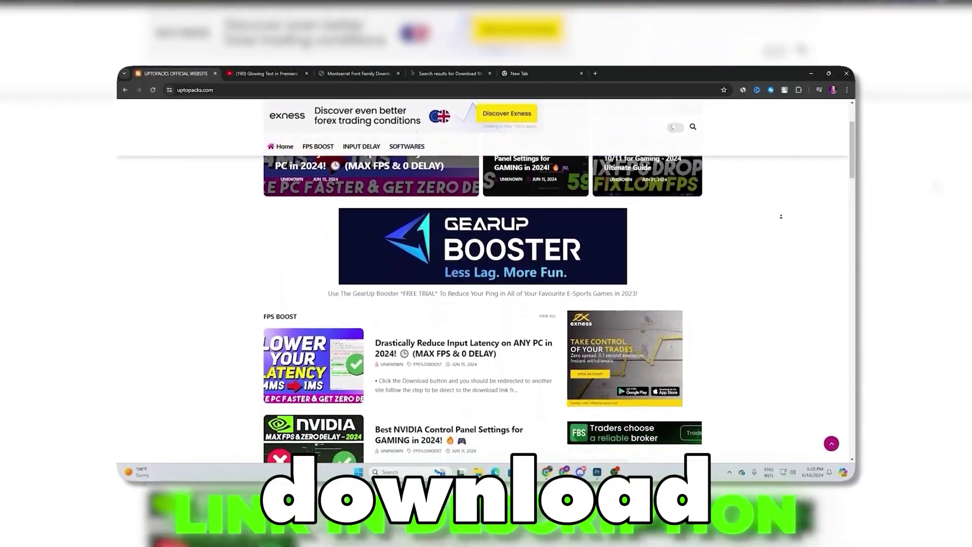
pyautogui.scroll(-15, 781, 216)
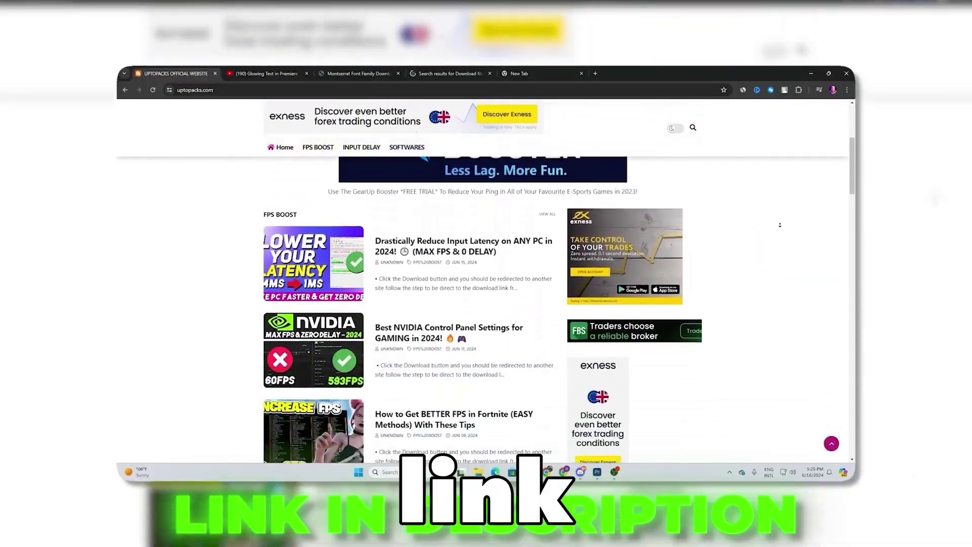
pyautogui.scroll(-13, 779, 229)
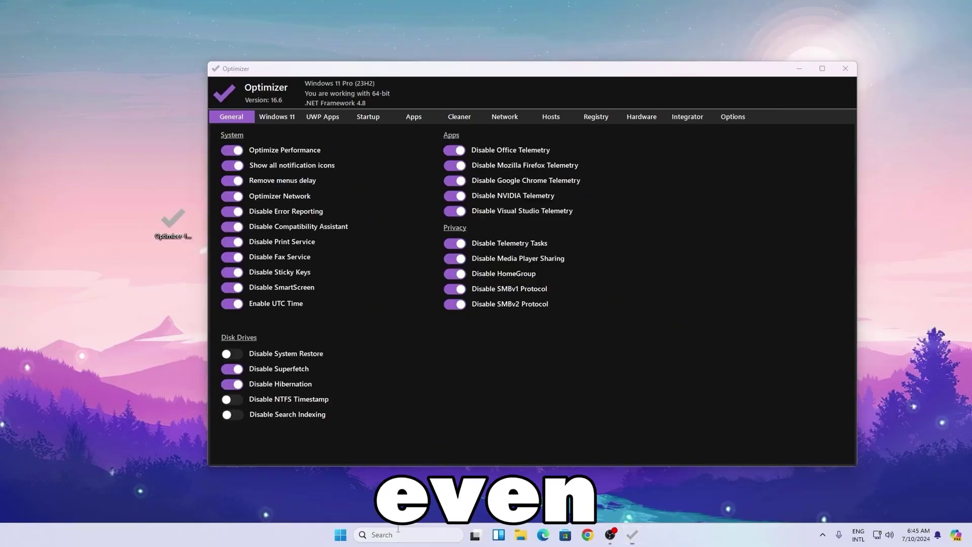
# - Find the Windows restore point settings and keep system protection turned on for Local Disk (C:)
pyautogui.click(398, 535)
pyautogui.write('restore')
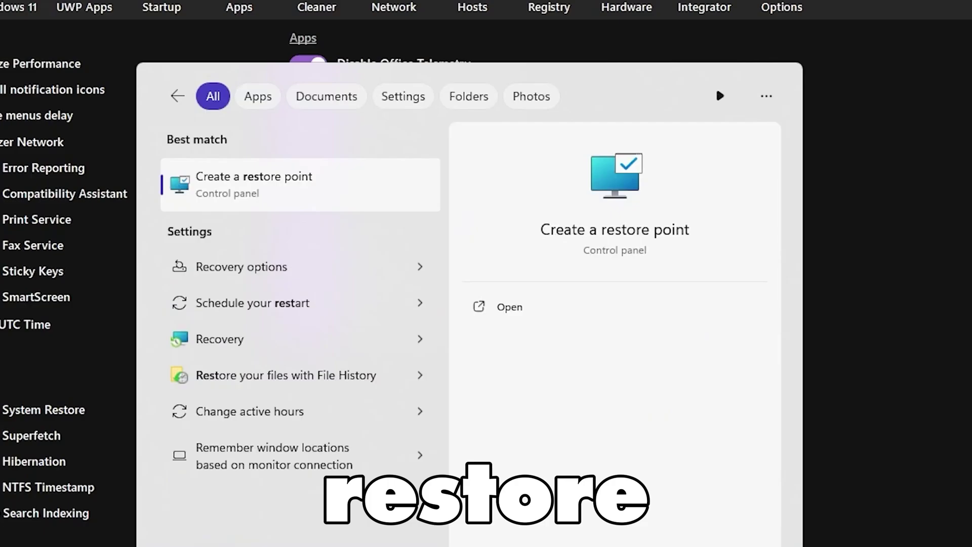
pyautogui.press('Escape')
pyautogui.click(286, 311)
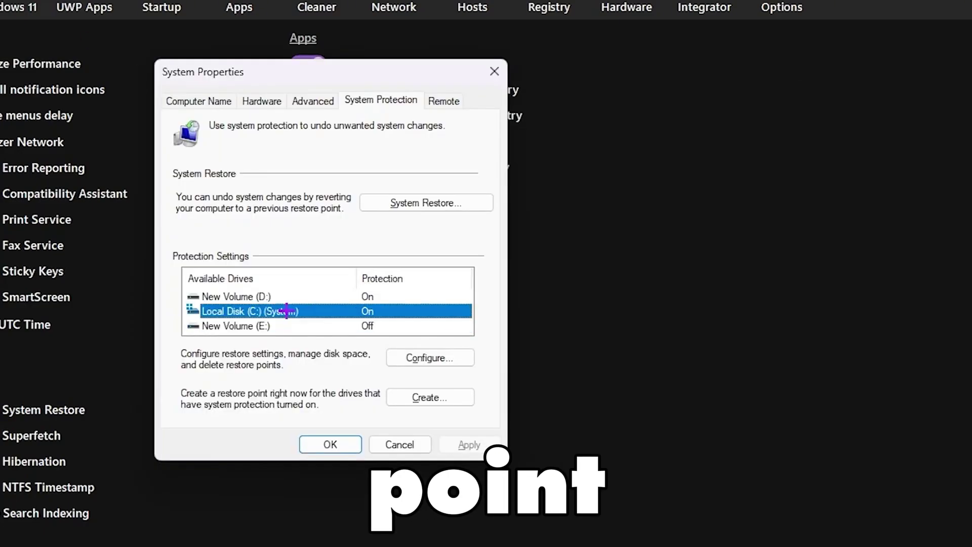
pyautogui.click(408, 357)
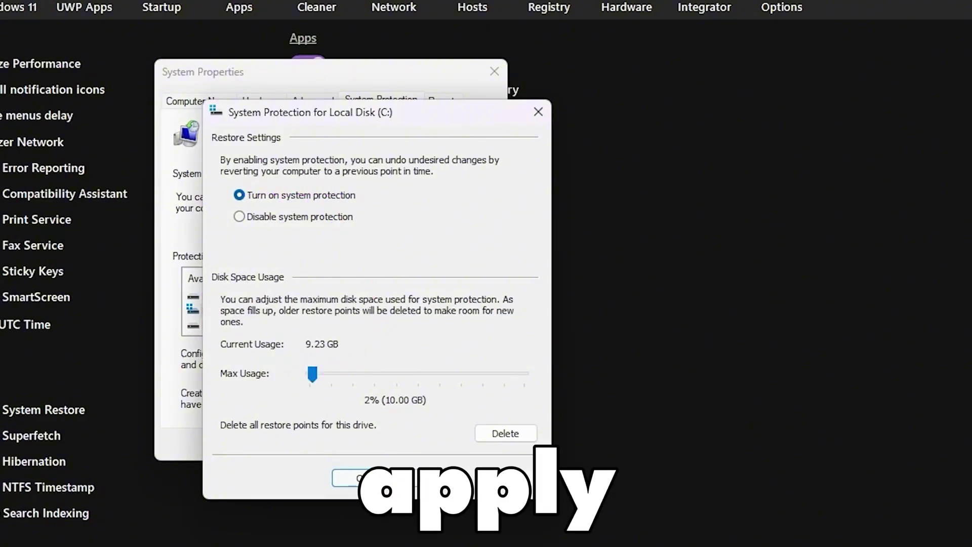
pyautogui.press('Return')
# - Create a system restore point with the description "rpex"
pyautogui.click(430, 399)
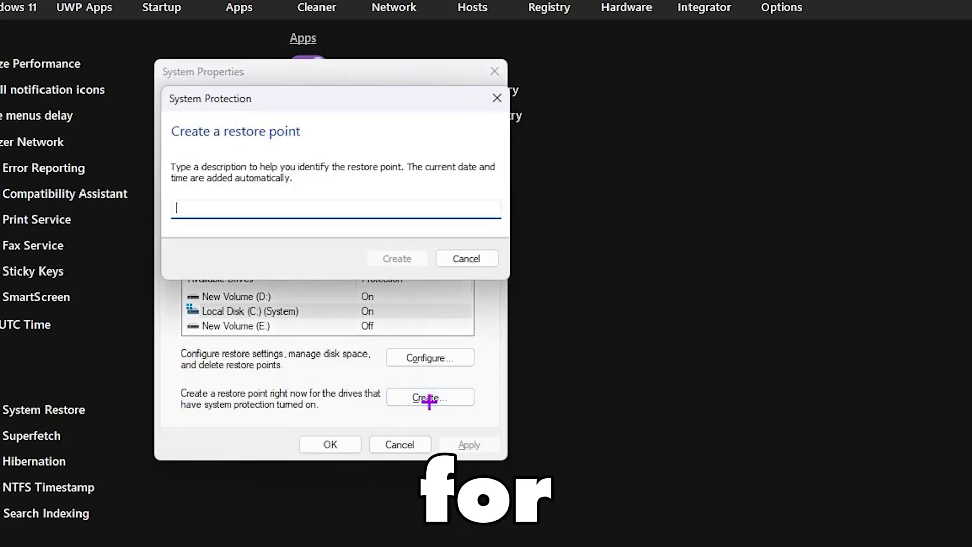
pyautogui.write('rpex')
pyautogui.press('Return')
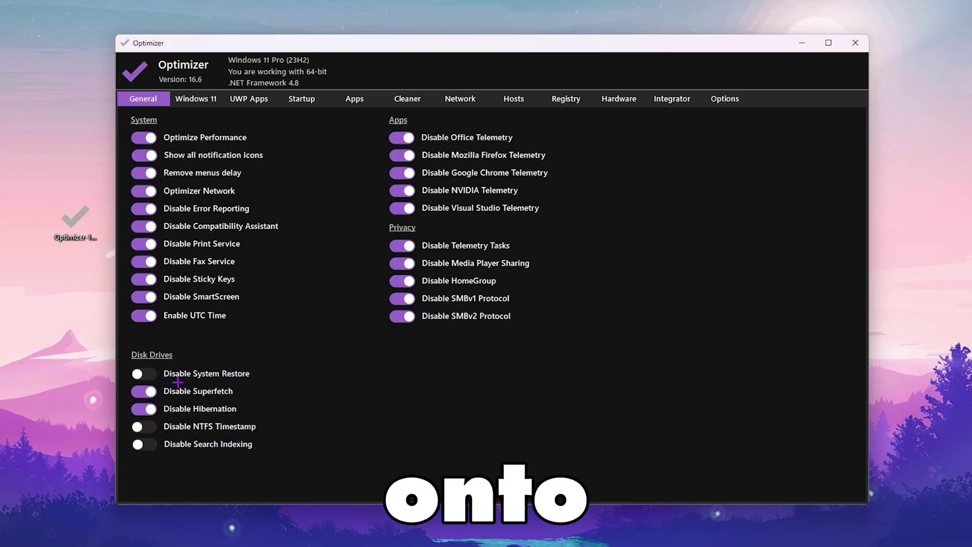
# - In the Windows 11 tweaks, enable Disable My People, Disable Sensor Services, Remove Cast to Device and Disable Virtualization Based Security
pyautogui.click(193, 101)
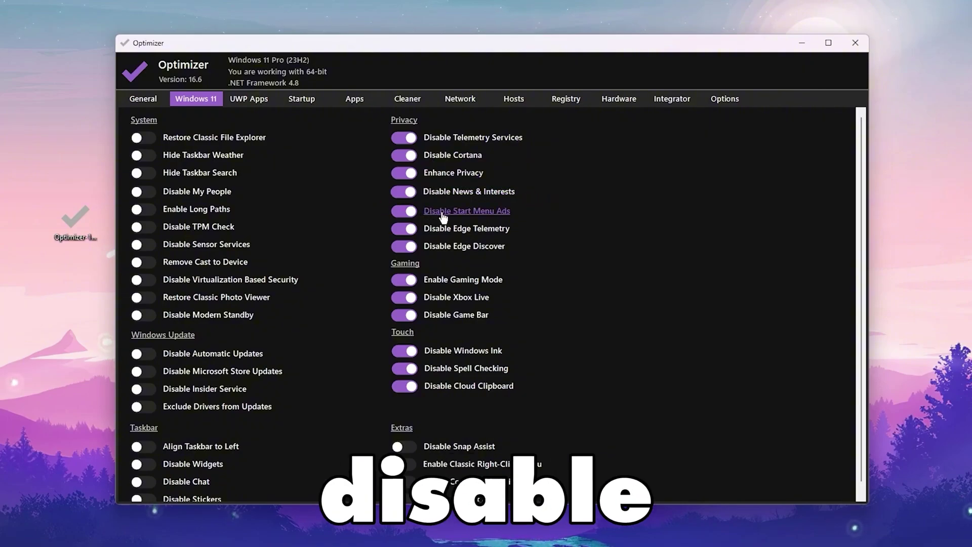
pyautogui.click(148, 190)
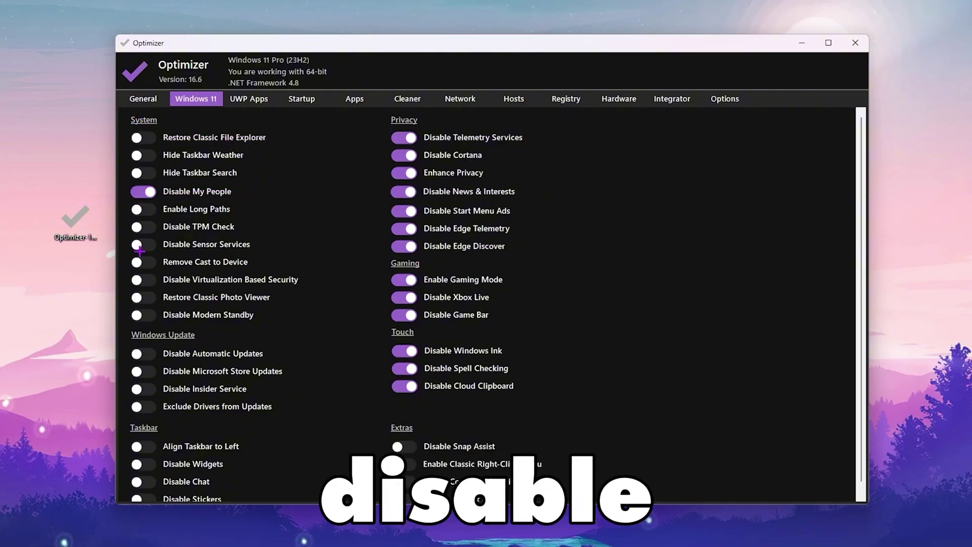
pyautogui.click(141, 248)
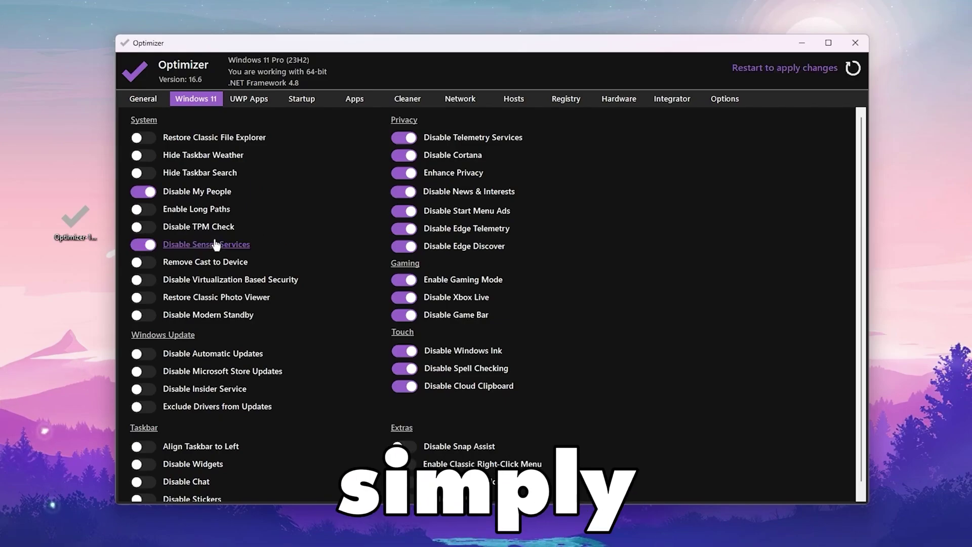
pyautogui.click(243, 262)
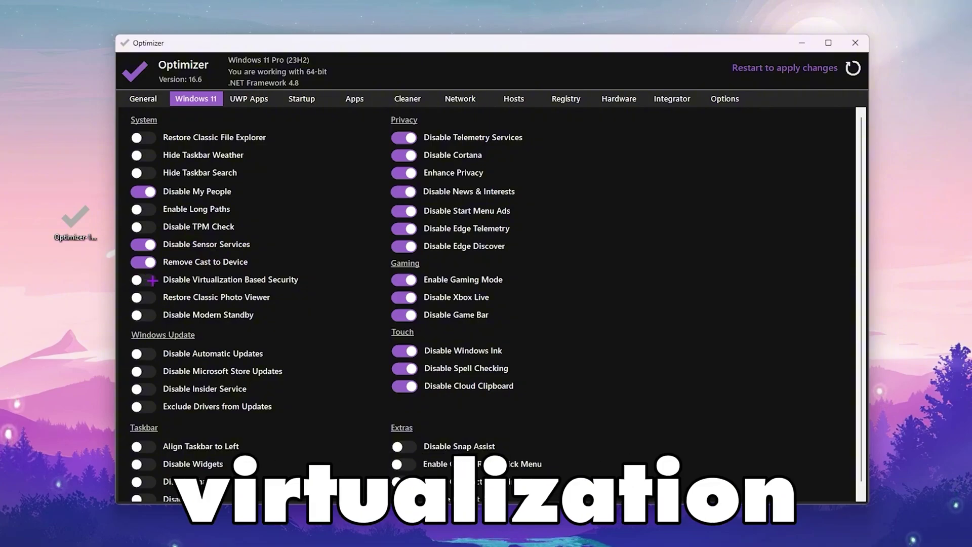
pyautogui.click(146, 281)
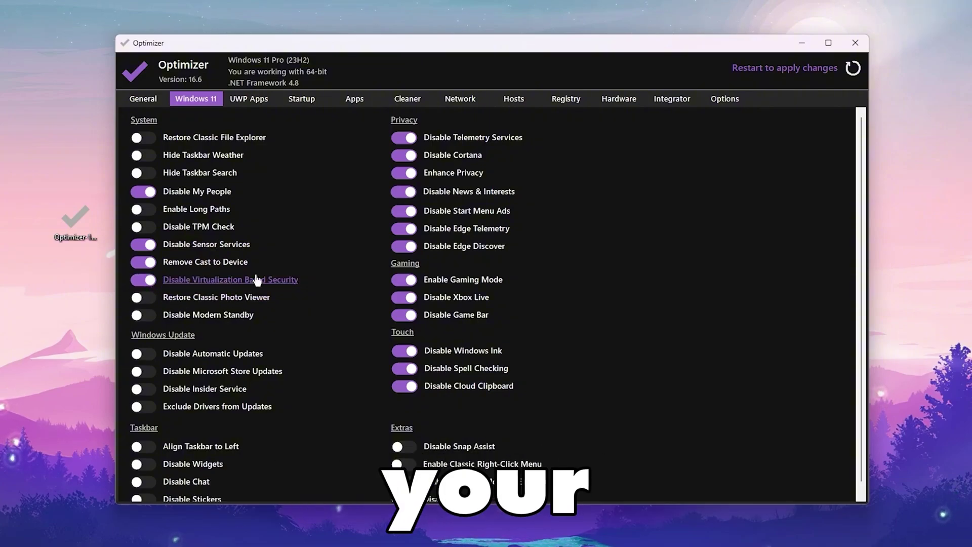
pyautogui.scroll(-2, 209, 320)
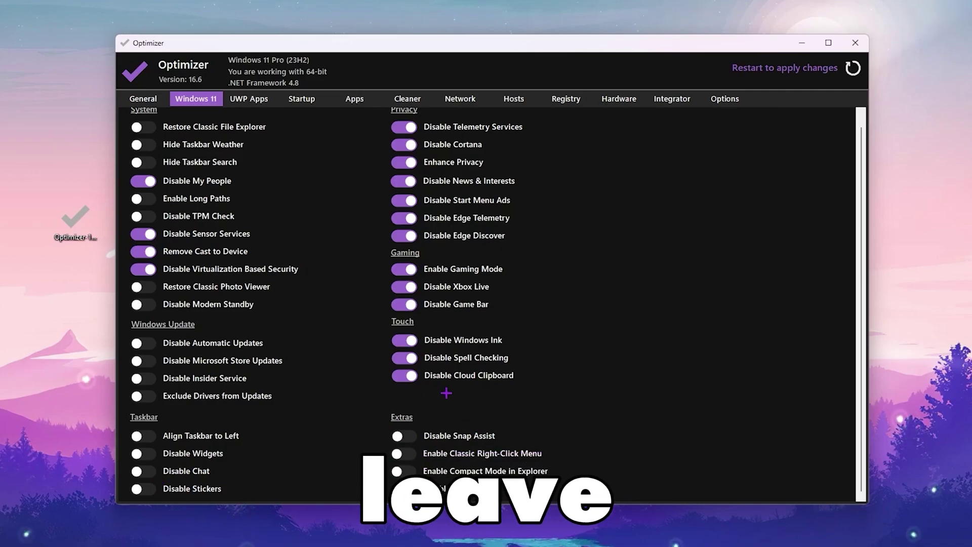
pyautogui.click(253, 100)
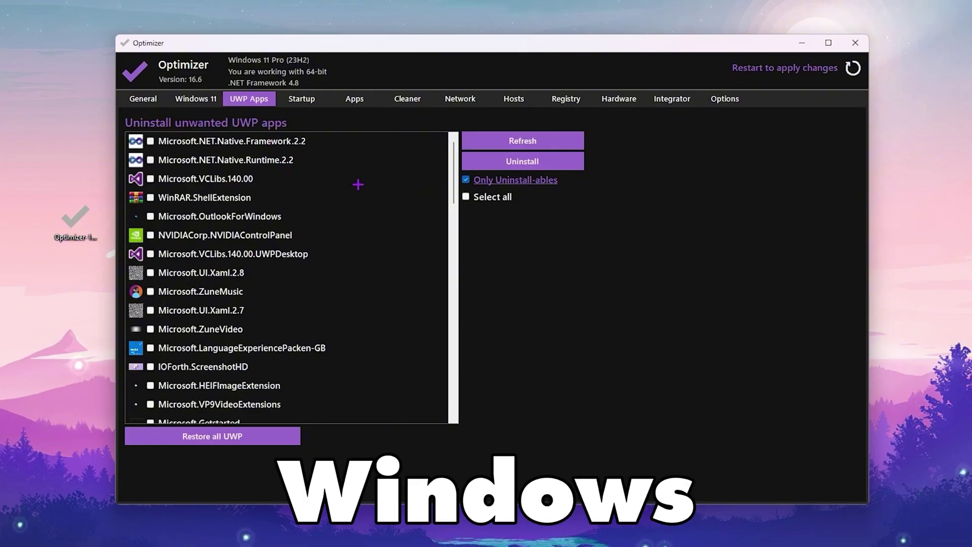
pyautogui.click(321, 99)
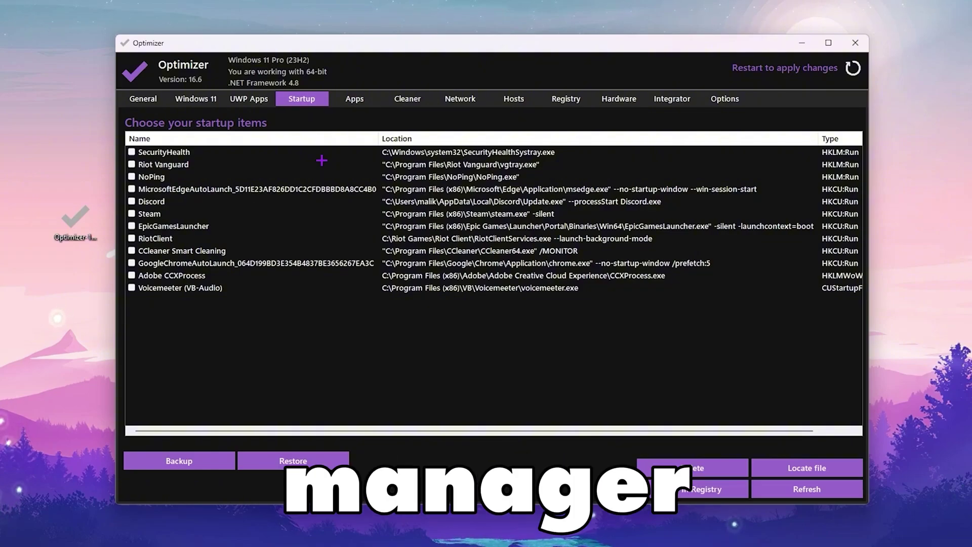
pyautogui.click(355, 99)
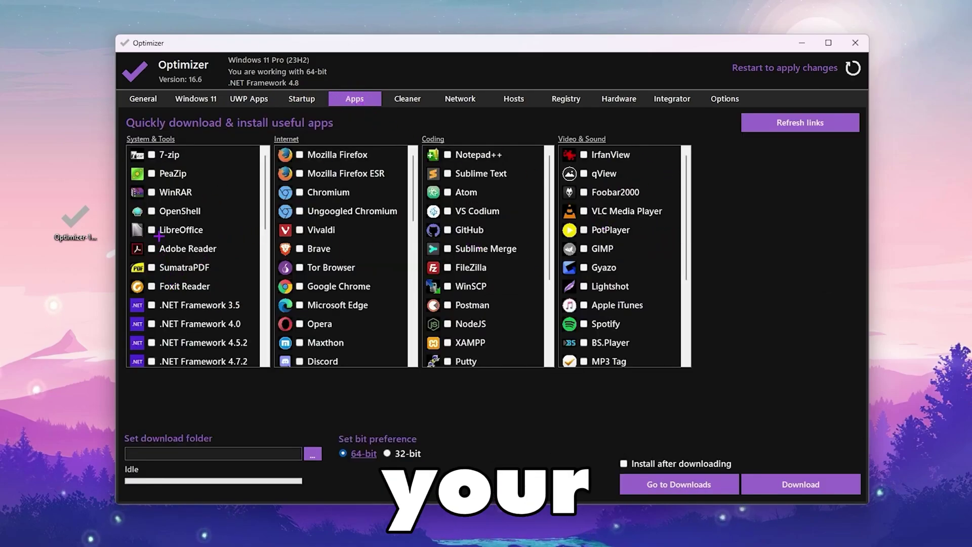
pyautogui.click(151, 192)
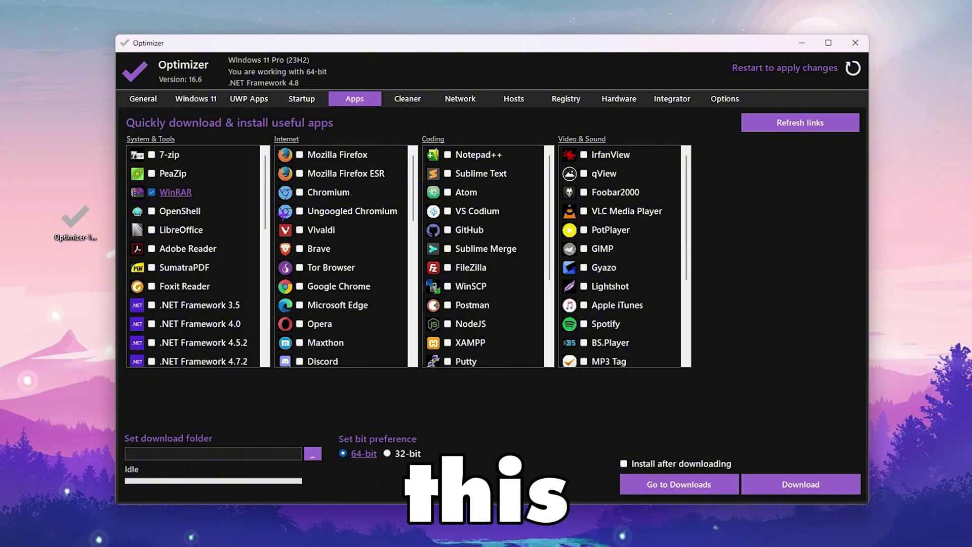
pyautogui.click(186, 193)
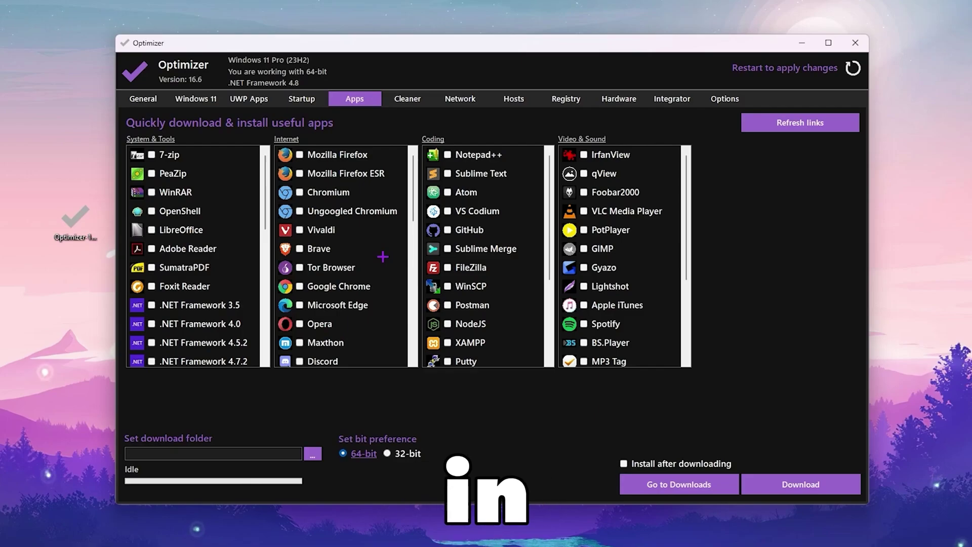
# - Select every item in the Cleaner, including temporary files, BSOD minidumps, error reports, the Recycle Bin and all browser data
pyautogui.click(405, 98)
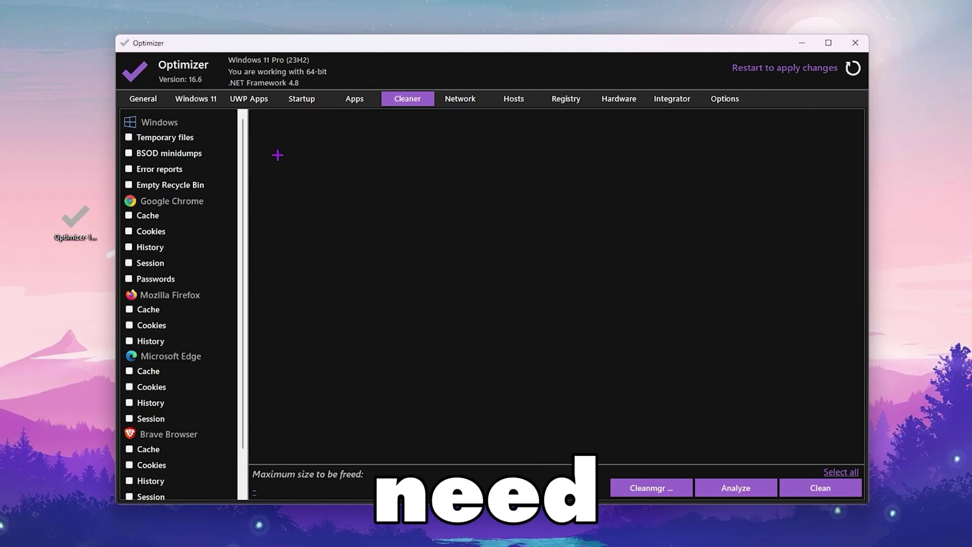
pyautogui.click(129, 137)
pyautogui.click(128, 153)
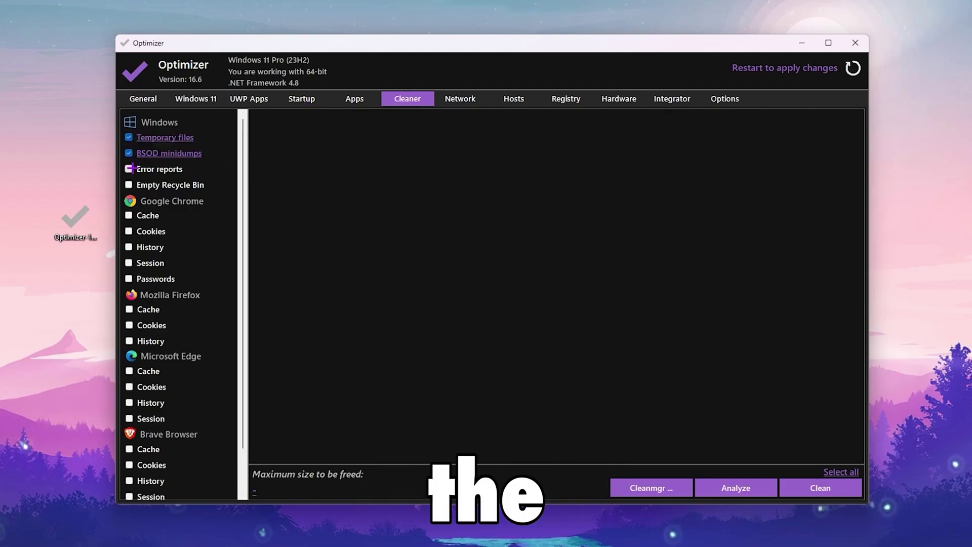
pyautogui.click(128, 168)
pyautogui.click(129, 184)
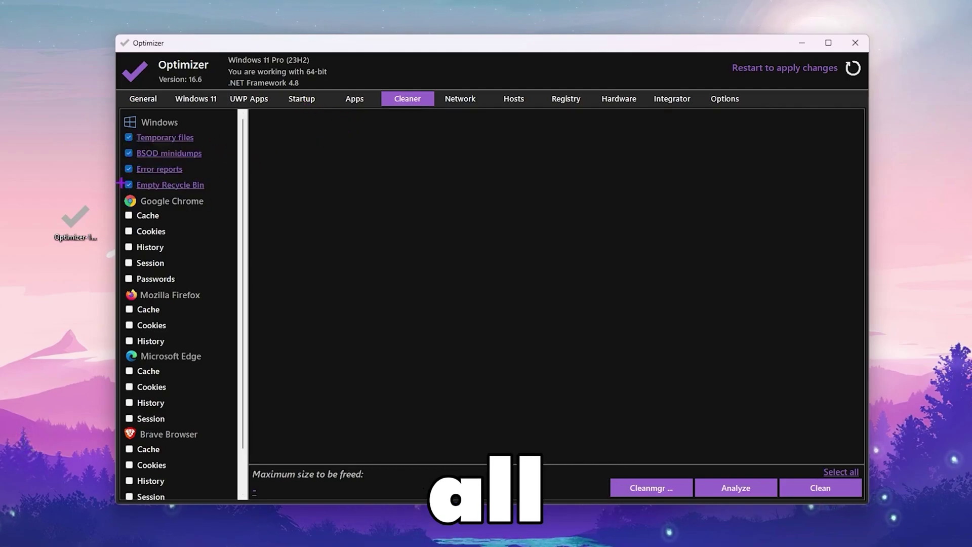
pyautogui.click(845, 473)
pyautogui.click(845, 473)
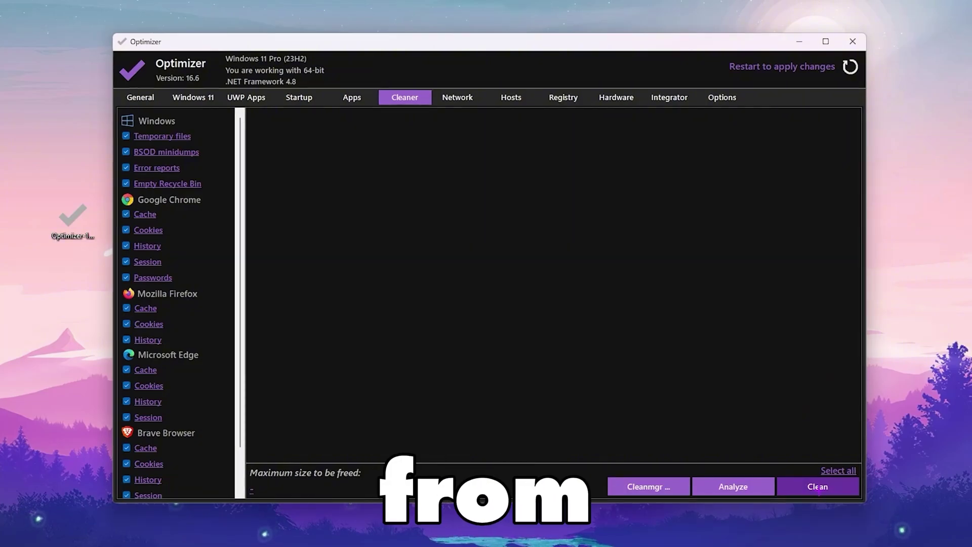
# - Choose the Realtek Gaming 2.5GbE Family Controller as network adapter and flush the DNS cache
pyautogui.click(457, 97)
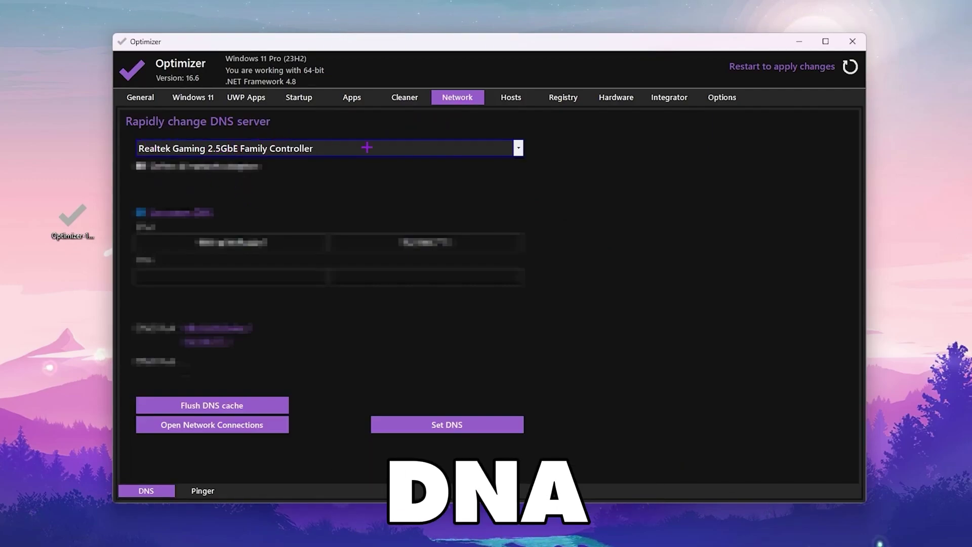
pyautogui.click(518, 147)
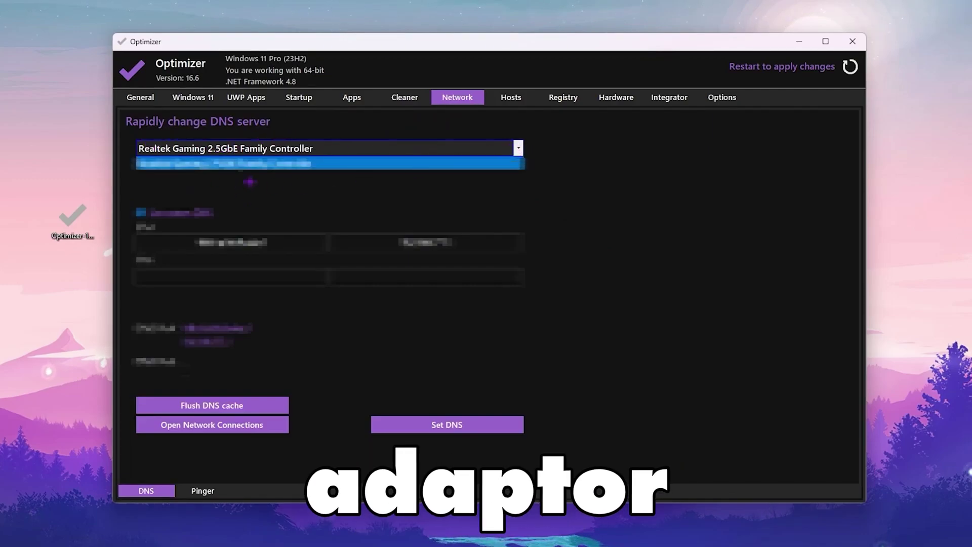
pyautogui.click(226, 162)
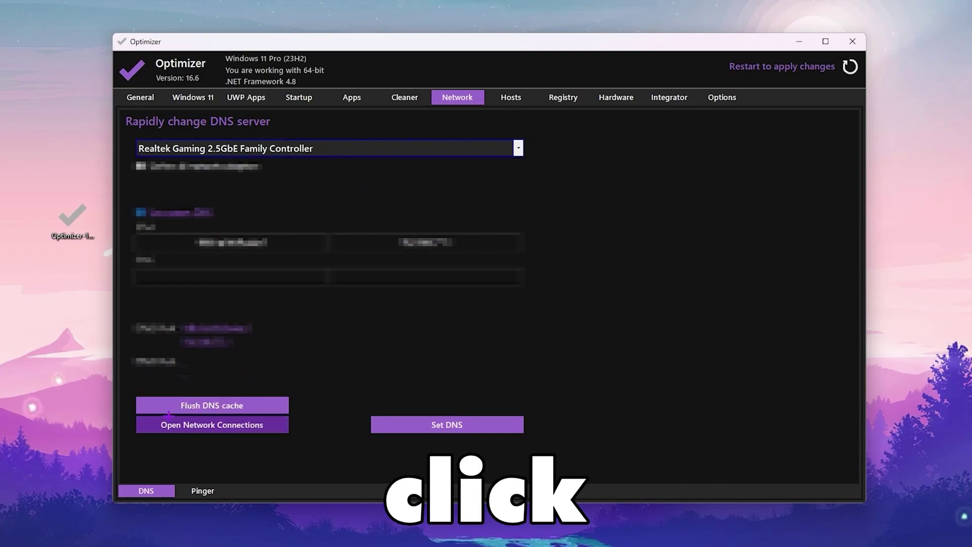
pyautogui.click(212, 405)
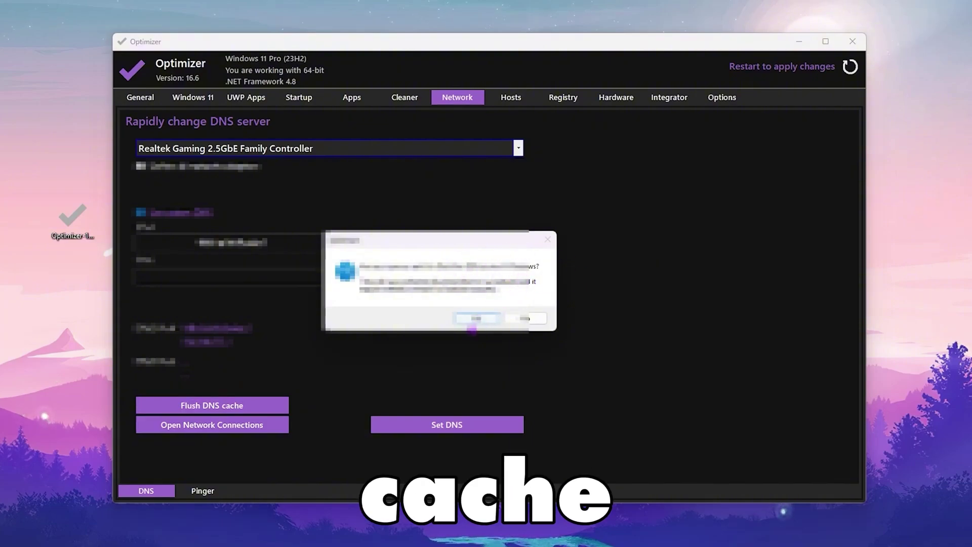
pyautogui.click(484, 321)
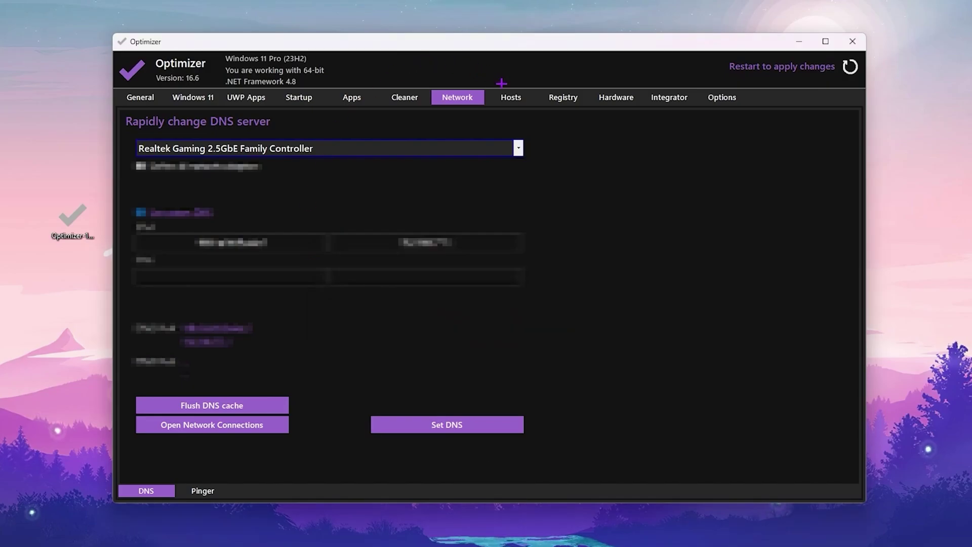
# - Enable all common registry fixes, from Task Manager to Registry Editor, and run the fix without restarting Explorer
pyautogui.click(510, 97)
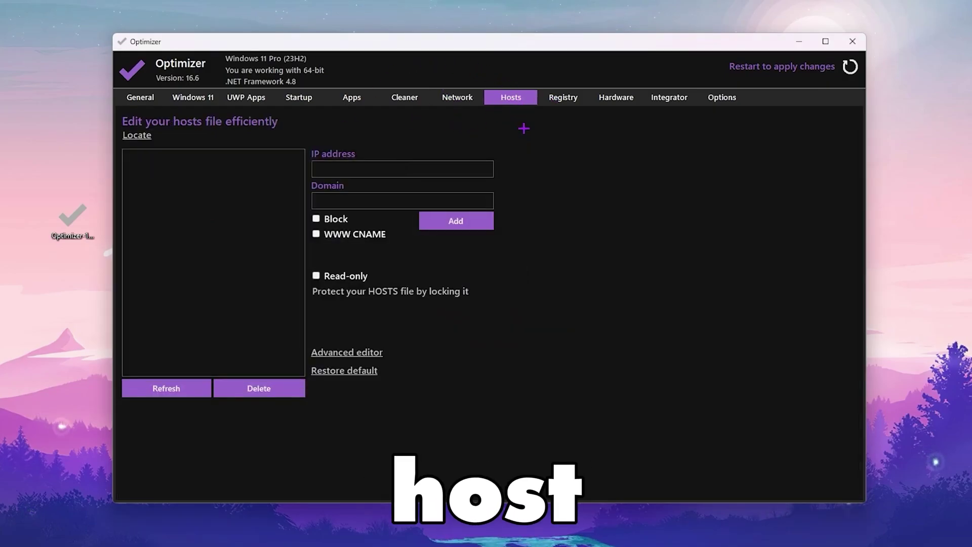
pyautogui.click(554, 107)
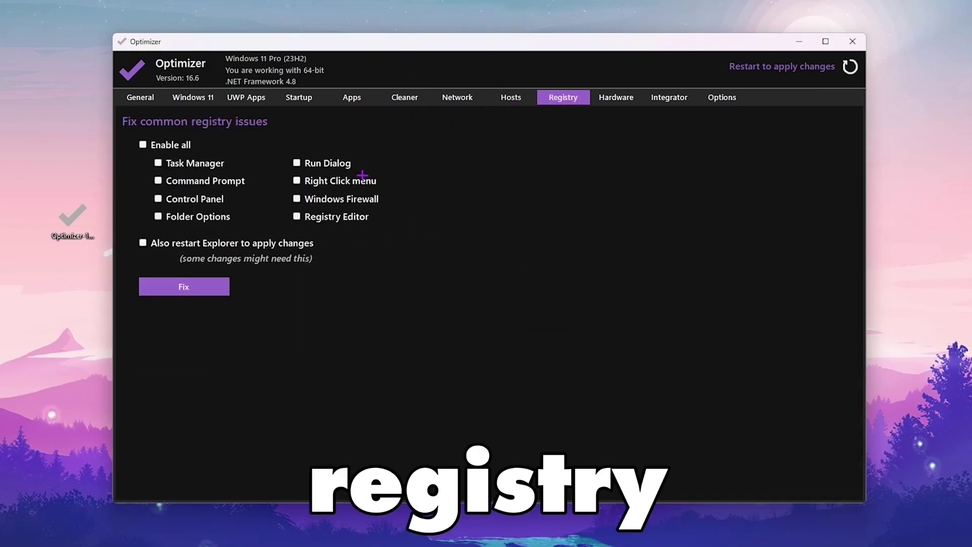
pyautogui.click(143, 144)
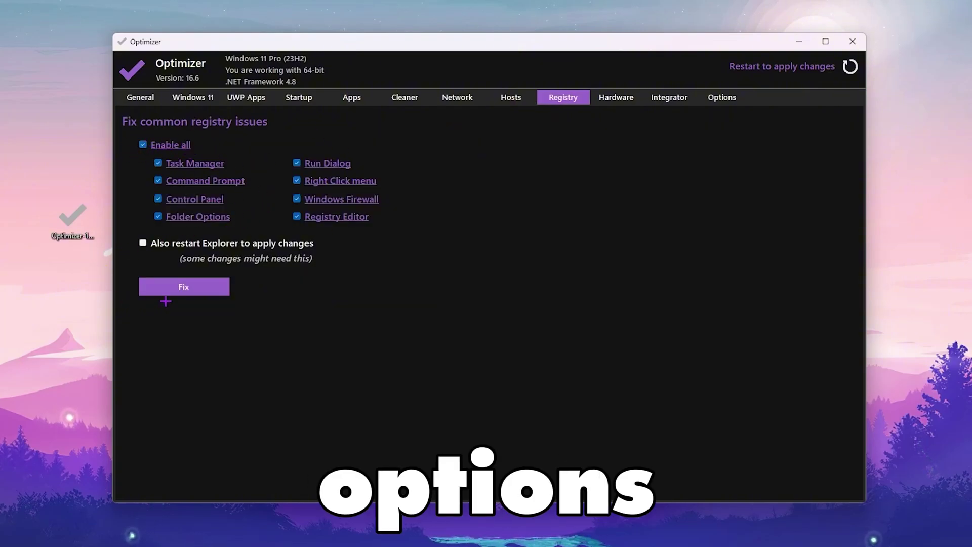
pyautogui.click(181, 287)
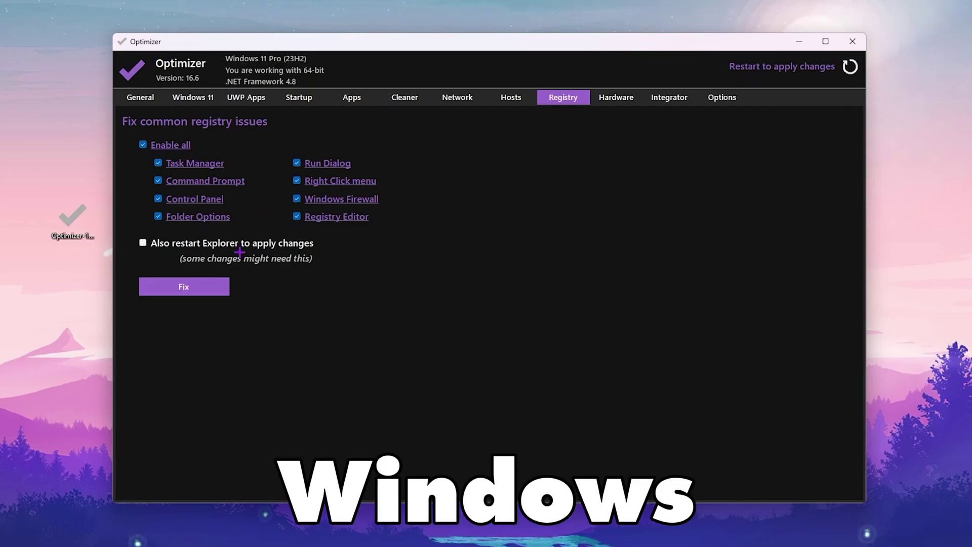
pyautogui.click(608, 97)
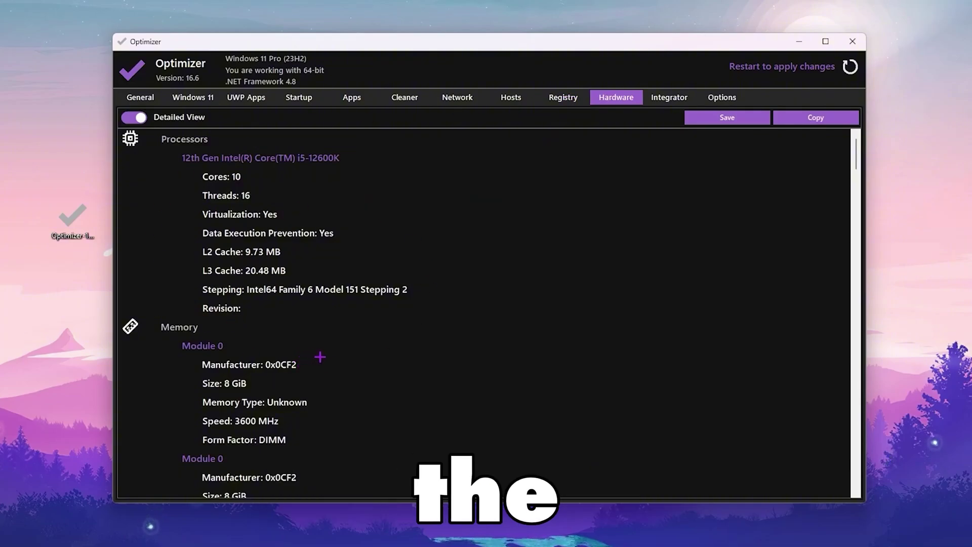
pyautogui.click(684, 97)
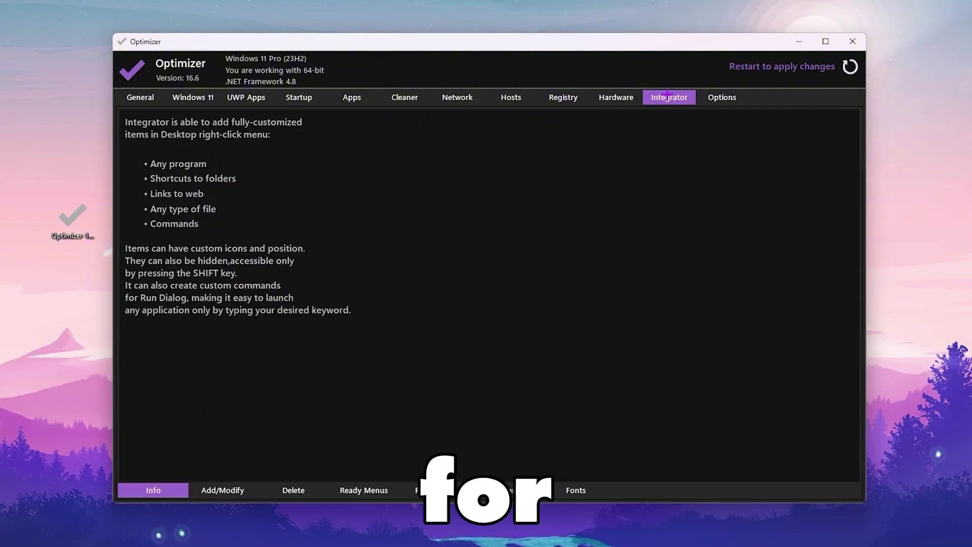
pyautogui.click(714, 99)
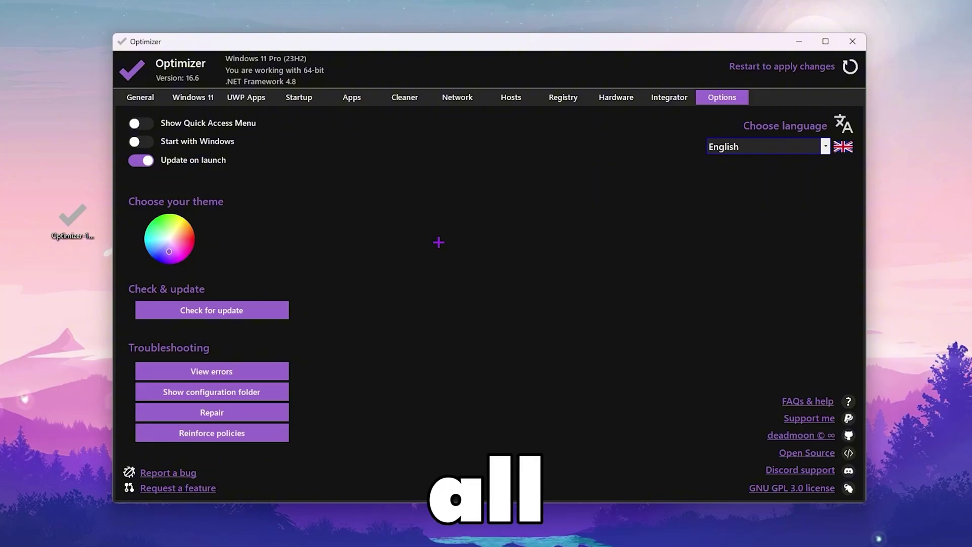
# - Restart the computer to apply the Optimizer changes
pyautogui.click(798, 67)
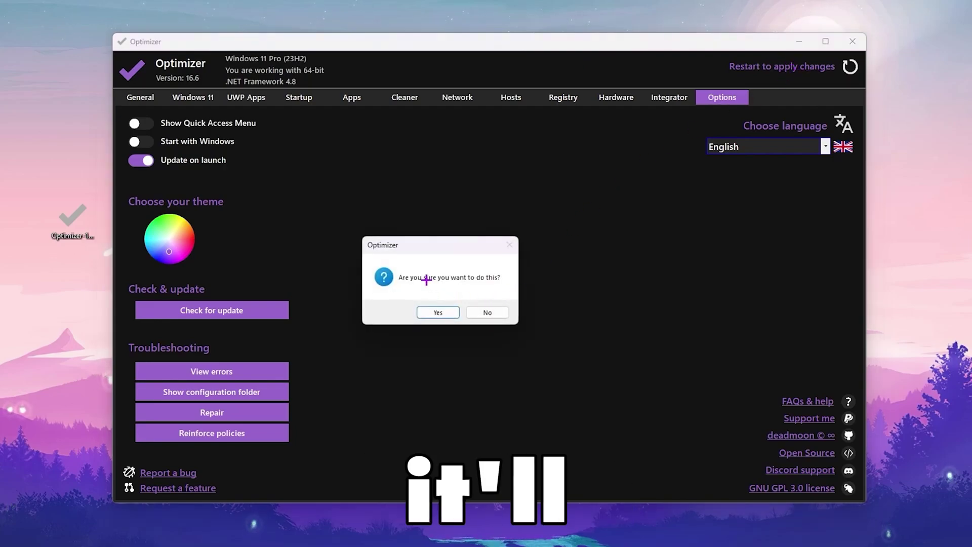